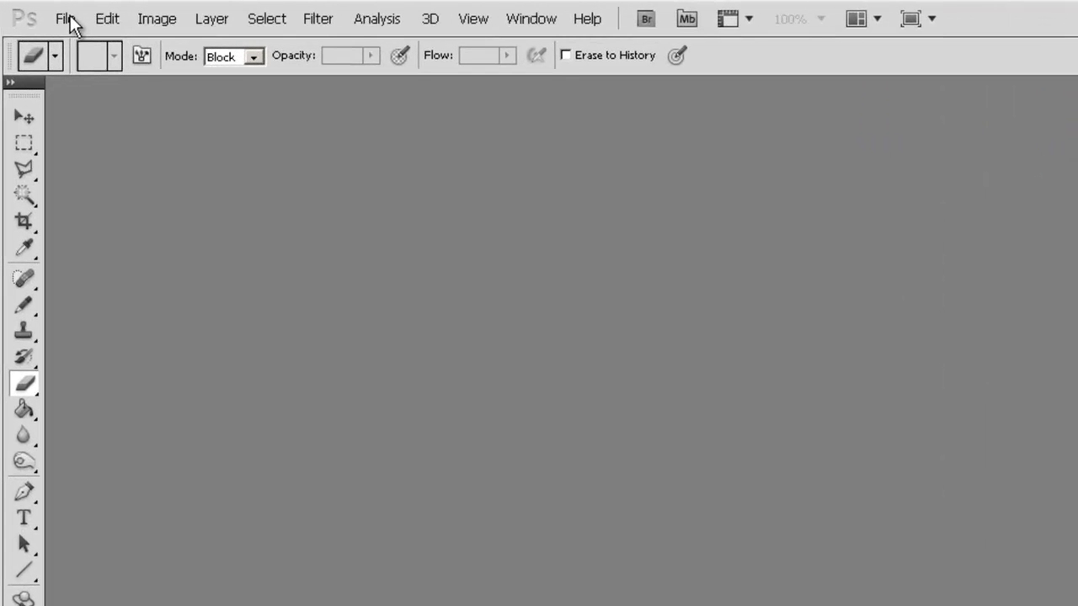
# Launch the CanoScan LiDE 30/N1240U TWAIN driver via File > Import
pyautogui.click(67, 19)
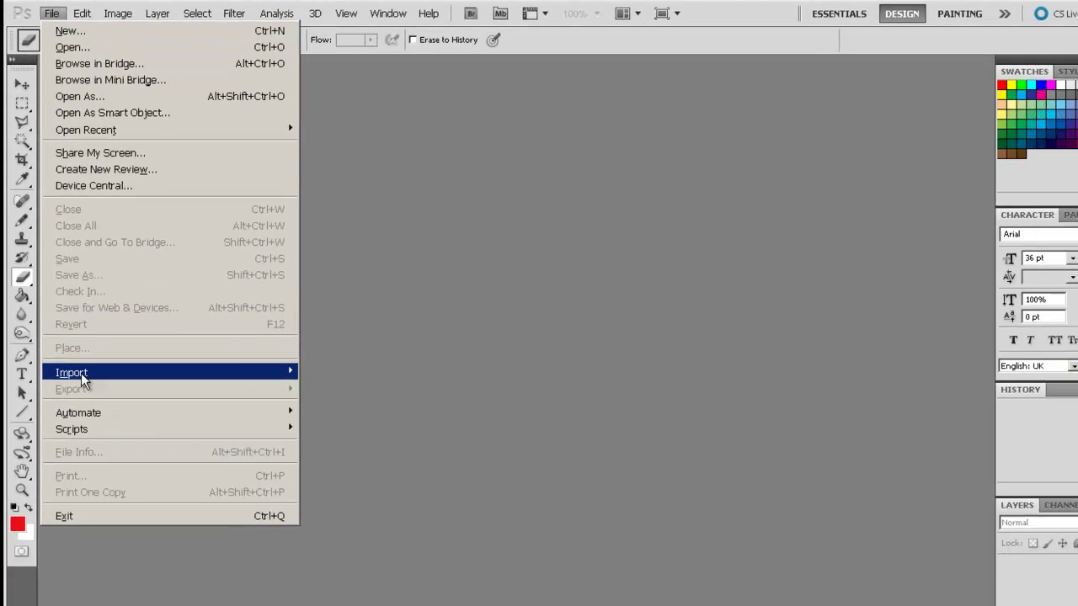
pyautogui.moveTo(83, 382)
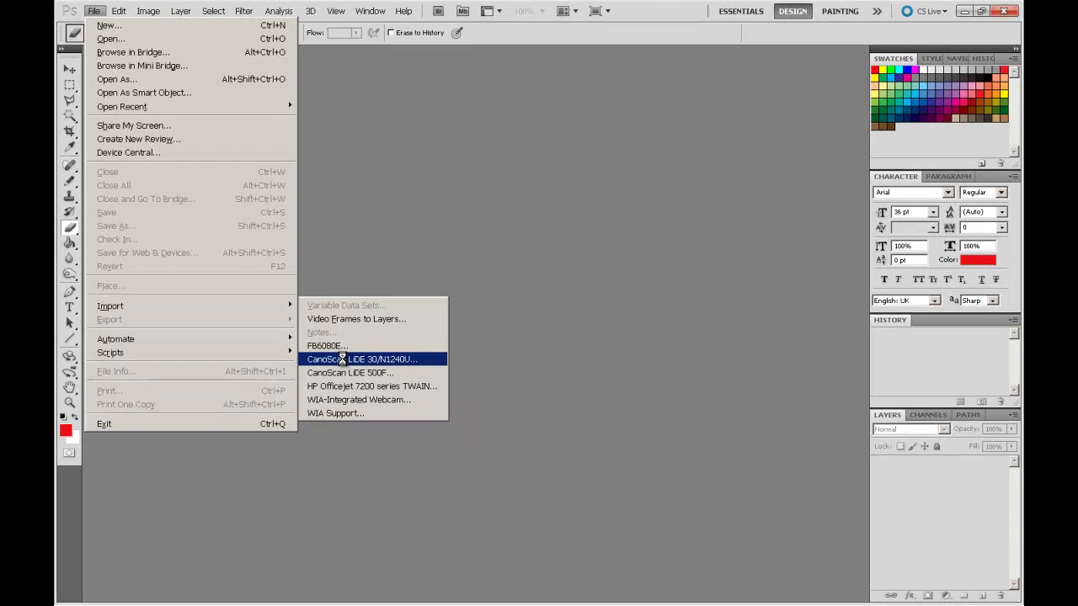
pyautogui.click(400, 493)
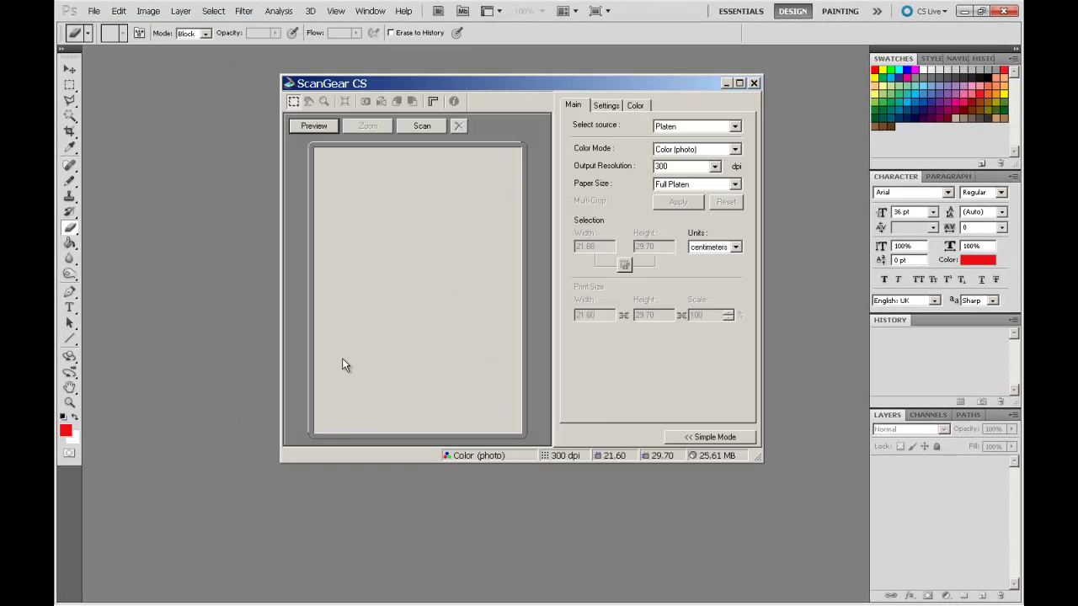
# Reposition the ScanGear CS window and prescan the hand-drawn floor plan
pyautogui.moveTo(530, 81); pyautogui.dragTo(508, 126)
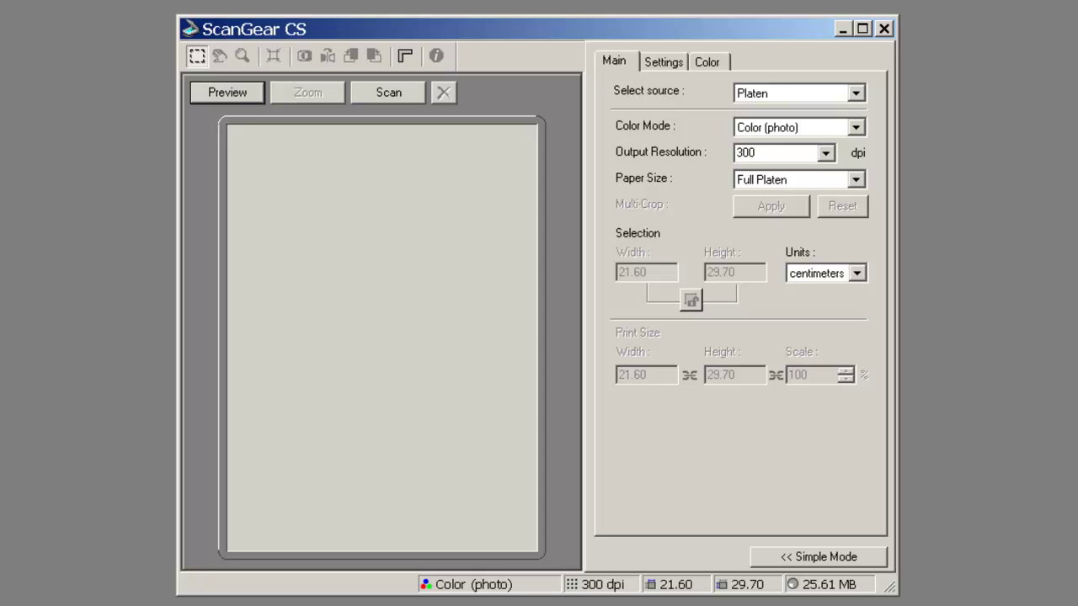
pyautogui.click(234, 91)
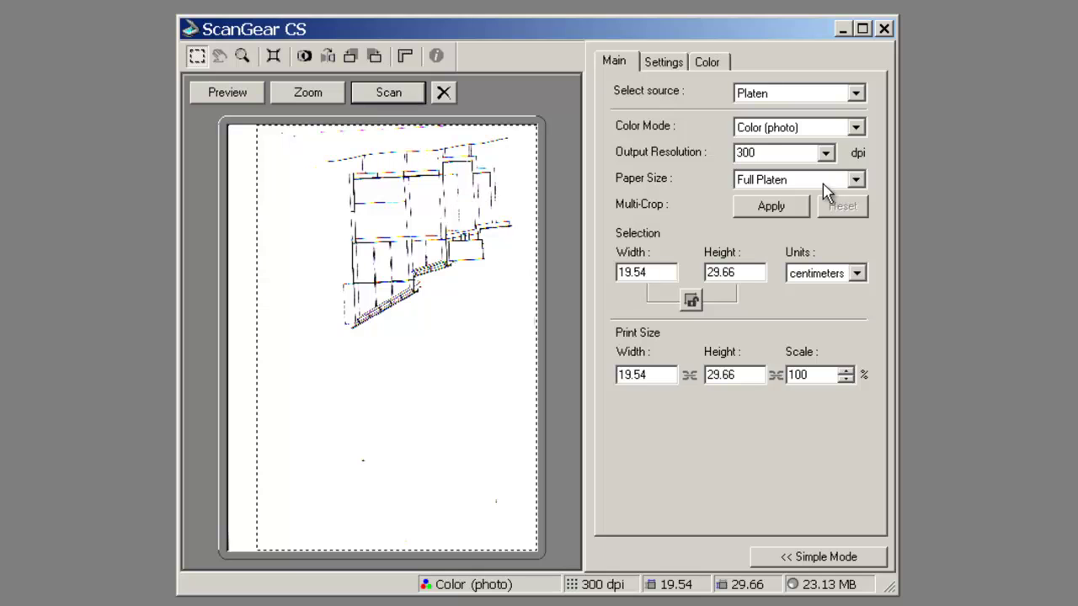
# Set ScanGear CS to Grayscale color mode with 600 dpi output resolution
pyautogui.click(774, 130)
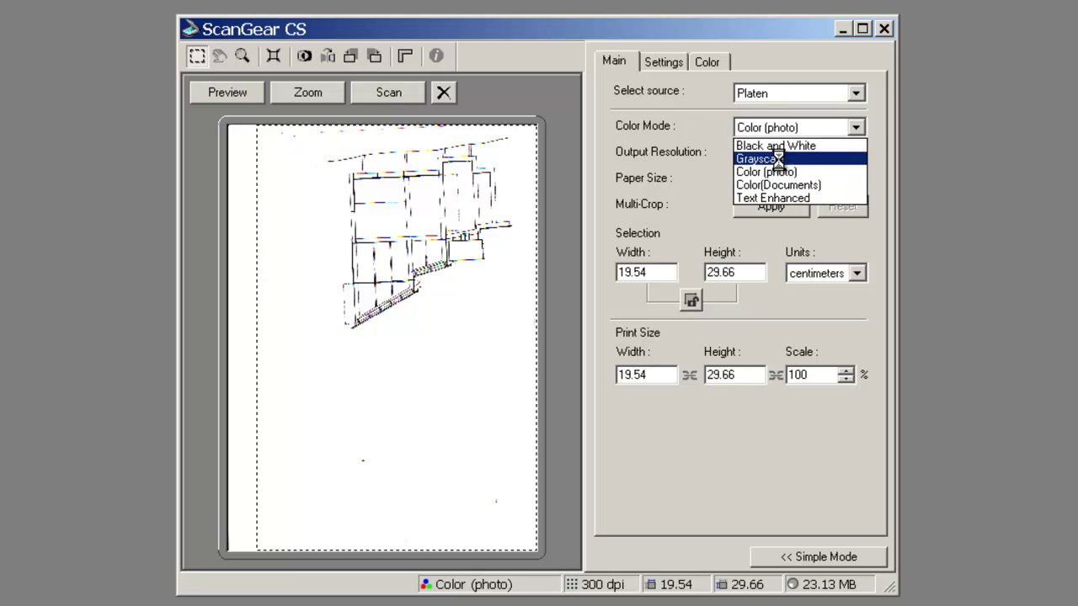
pyautogui.click(782, 162)
pyautogui.click(828, 156)
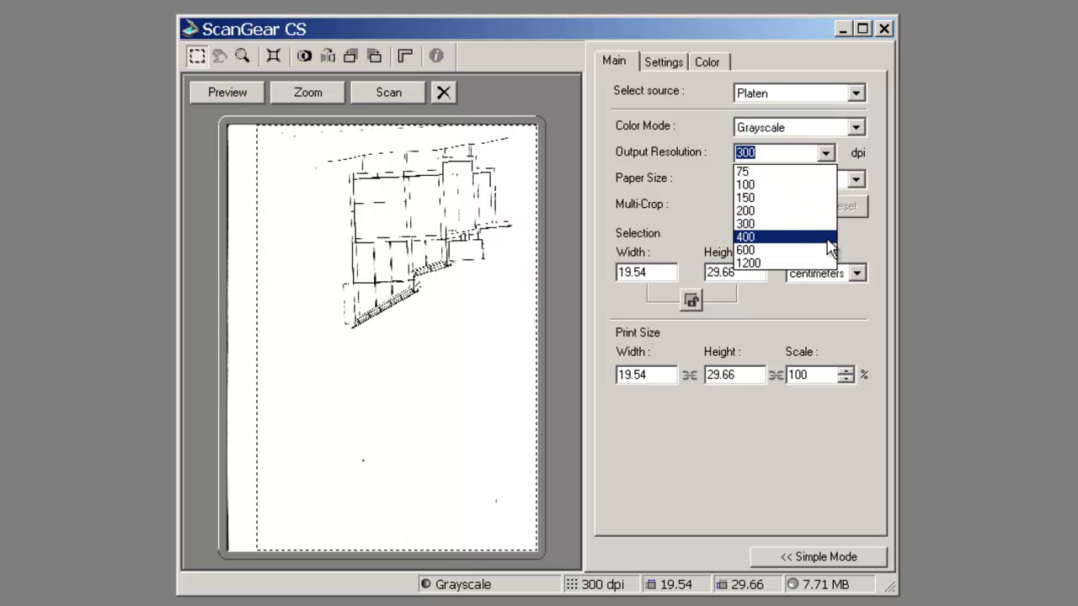
pyautogui.click(829, 252)
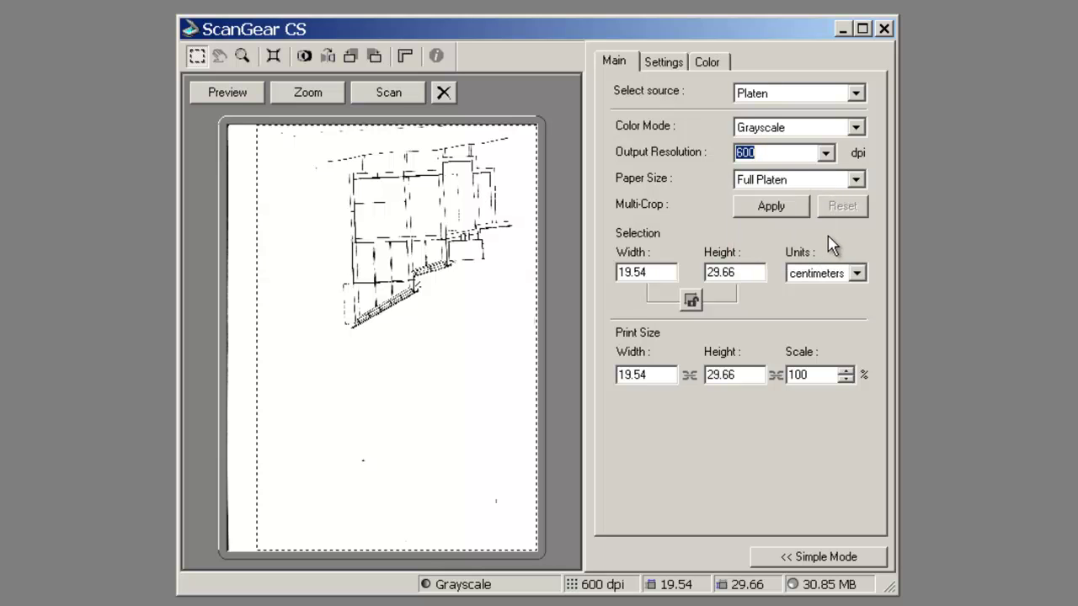
# Crop the scan area tightly around the floor plan to 13.95 × 15.27 cm
pyautogui.moveTo(421, 550); pyautogui.dragTo(455, 336)
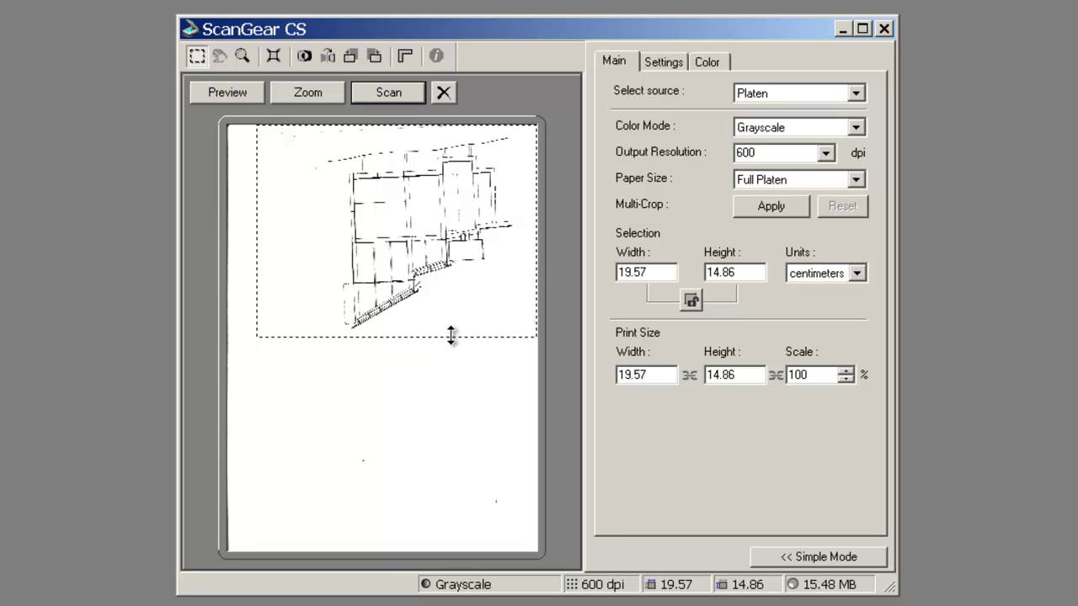
pyautogui.moveTo(535, 236)
pyautogui.mouseDown()
pyautogui.moveTo(511, 236)
pyautogui.moveTo(523, 235)
pyautogui.mouseUp()
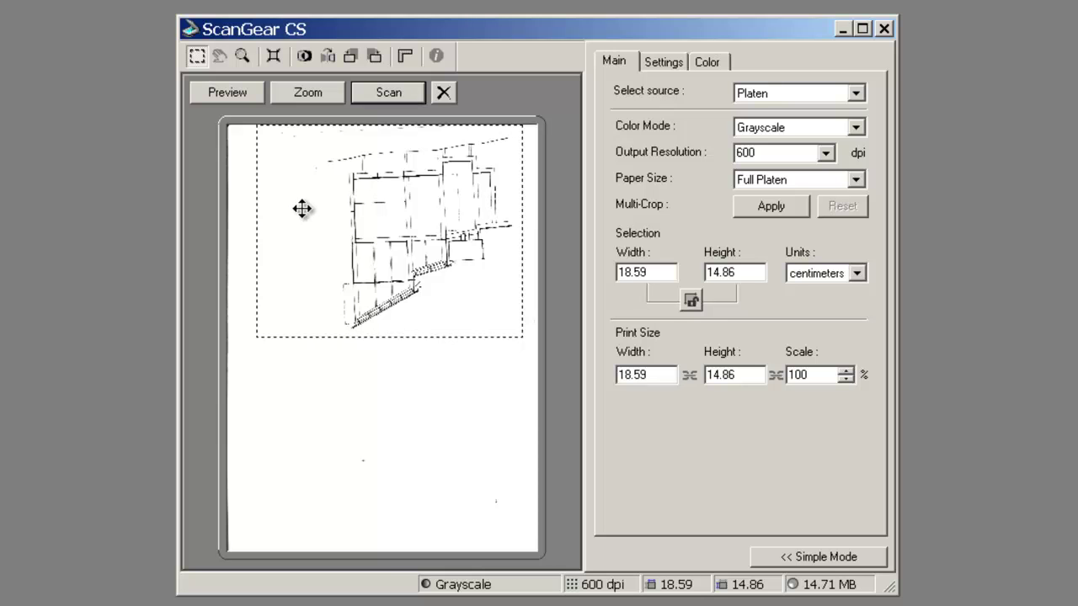
pyautogui.moveTo(260, 205); pyautogui.dragTo(321, 205)
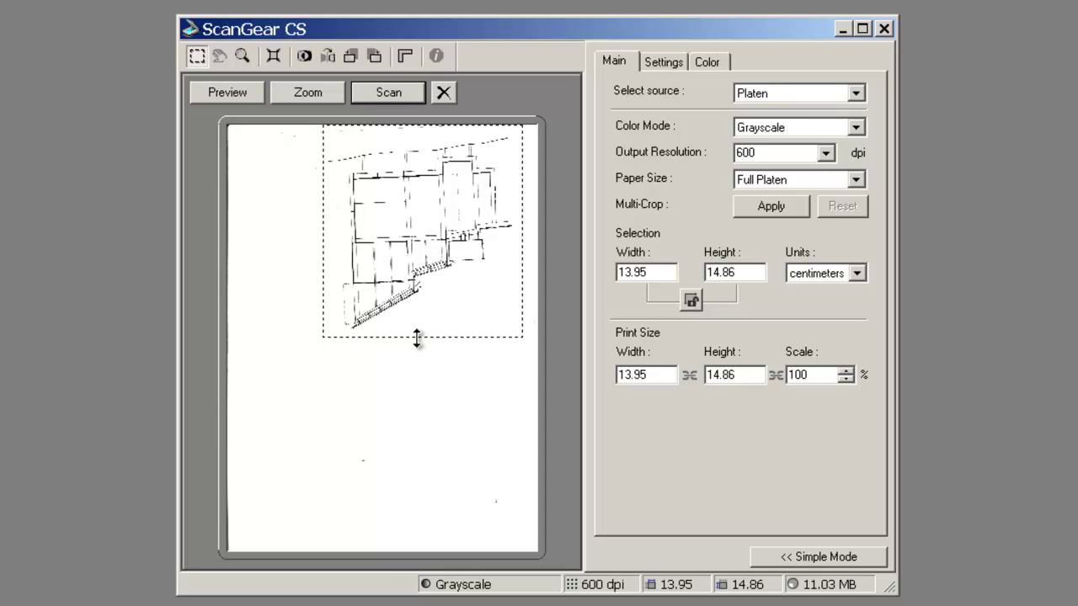
pyautogui.moveTo(416, 338); pyautogui.dragTo(416, 343)
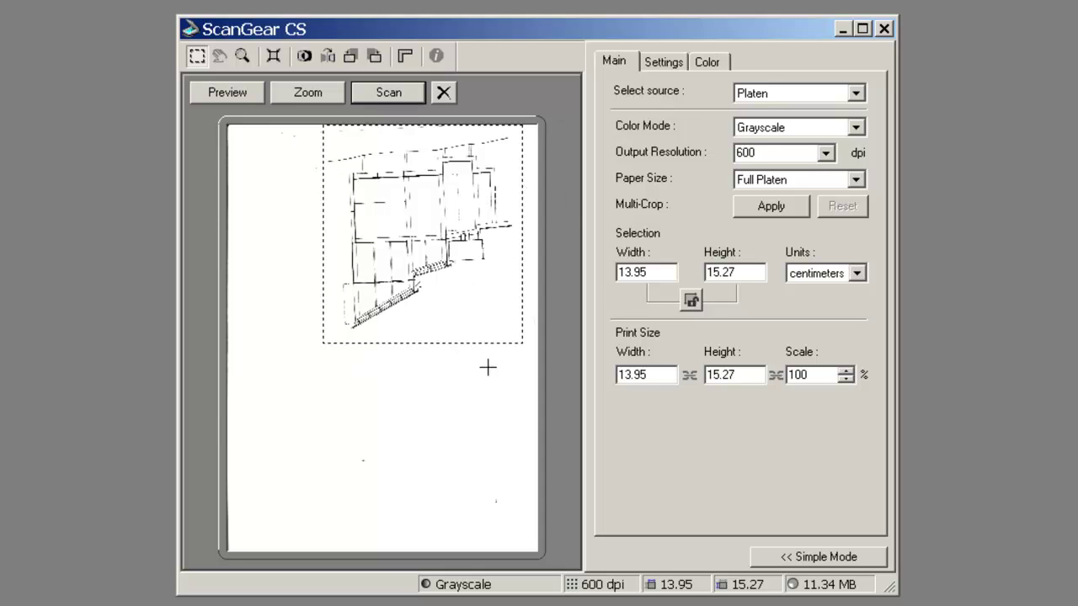
# Scan the cropped grayscale plan into Photoshop as Untitled-2, then close ScanGear CS
pyautogui.click(395, 91)
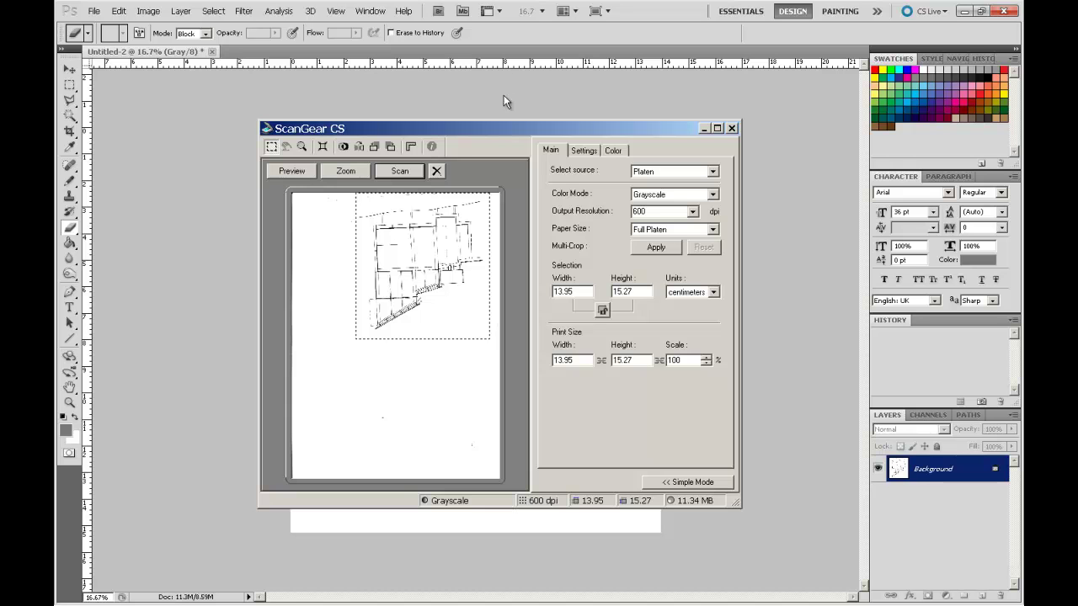
pyautogui.moveTo(610, 122)
pyautogui.mouseDown()
pyautogui.moveTo(447, 117)
pyautogui.moveTo(568, 310)
pyautogui.moveTo(601, 117)
pyautogui.mouseUp()
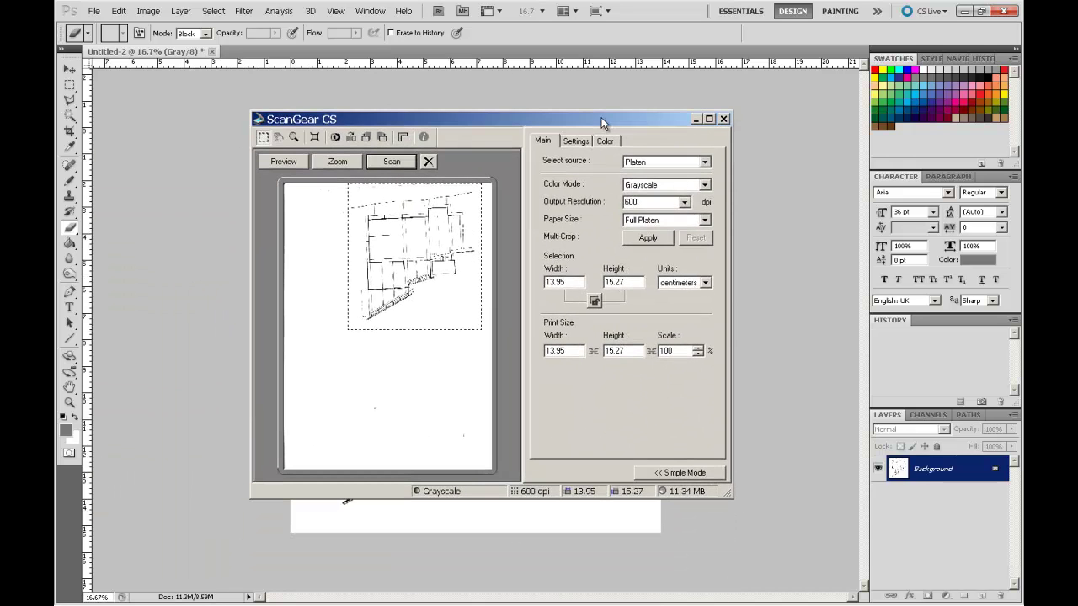
pyautogui.click(722, 119)
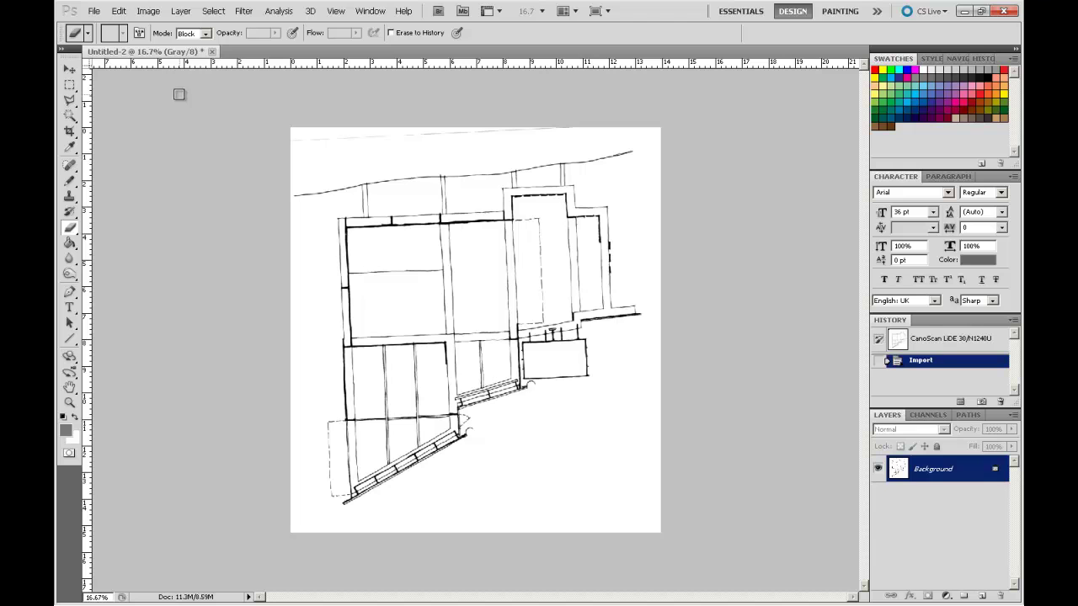
pyautogui.click(95, 11)
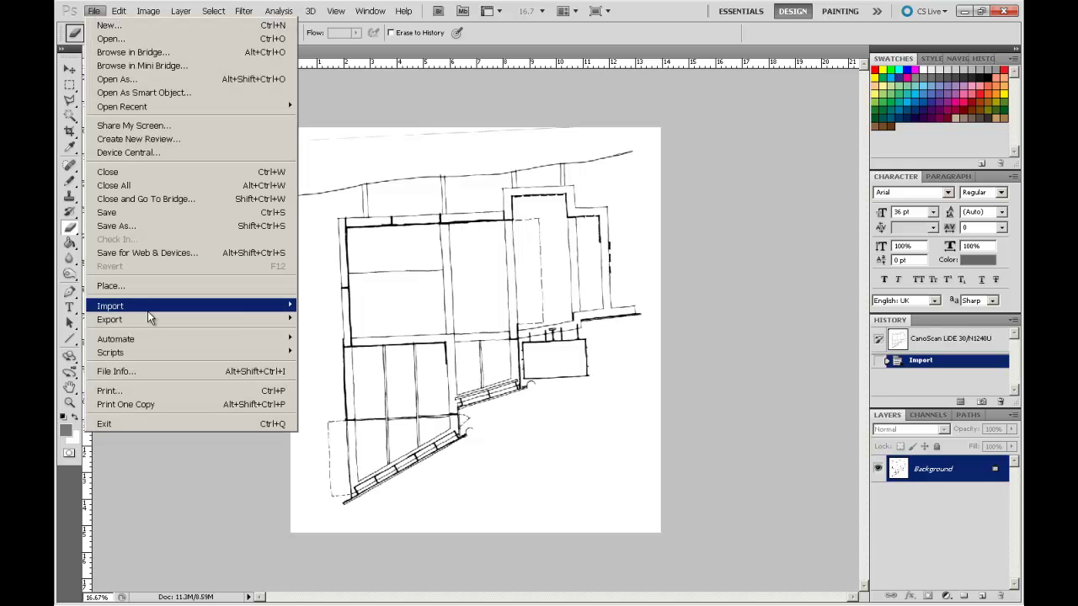
pyautogui.moveTo(147, 311)
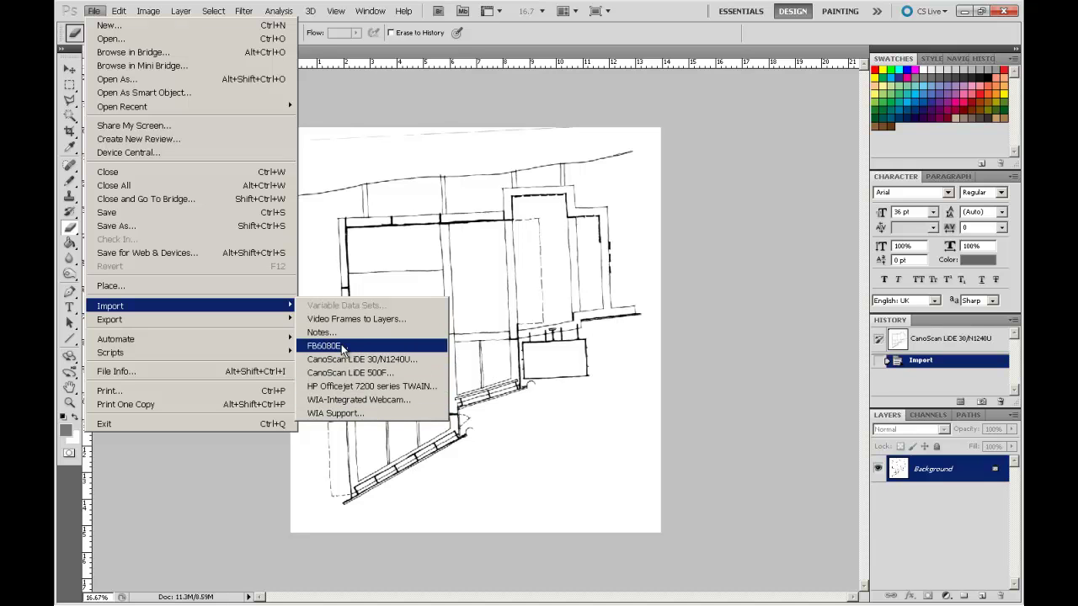
pyautogui.click(369, 97)
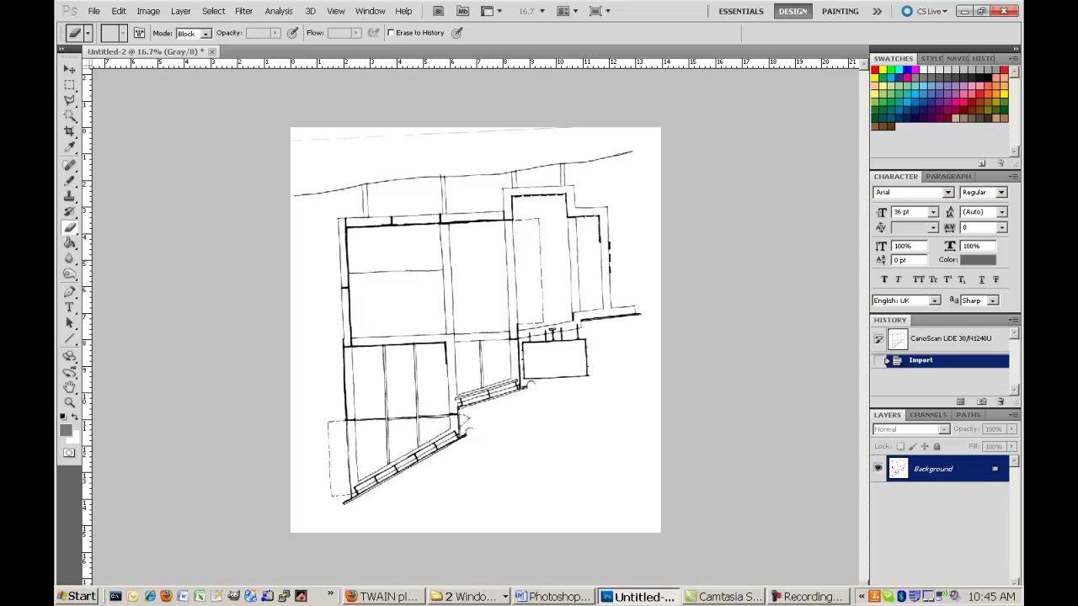
# Review Adobe's kb405072 TWAIN plug-in article and its Mac and Windows download links in Firefox
pyautogui.click(392, 596)
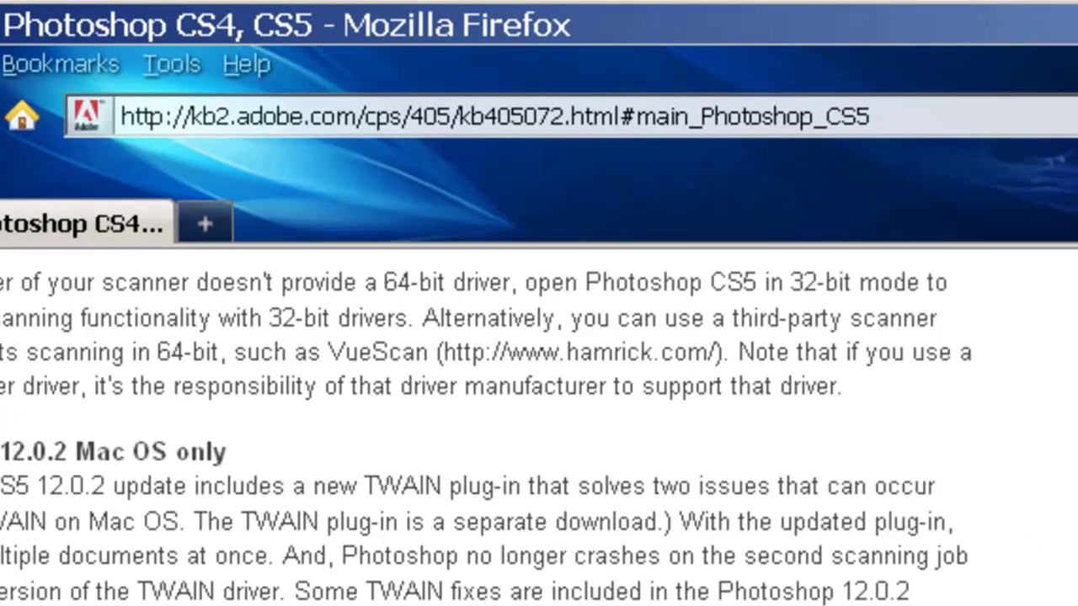
pyautogui.scroll(15, 713, 329)
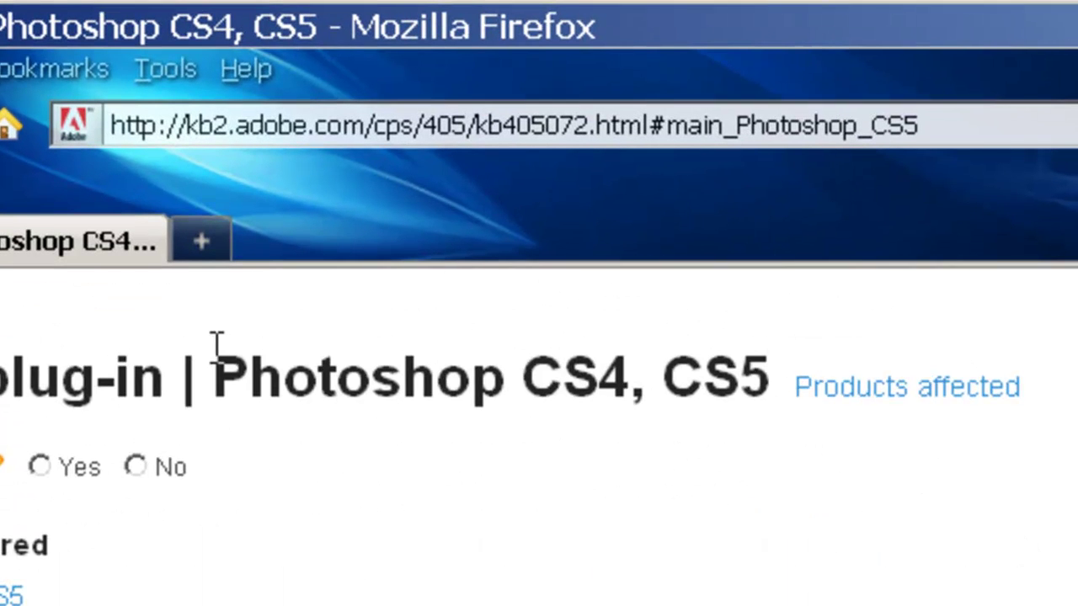
pyautogui.click(1017, 125)
pyautogui.click(1016, 126)
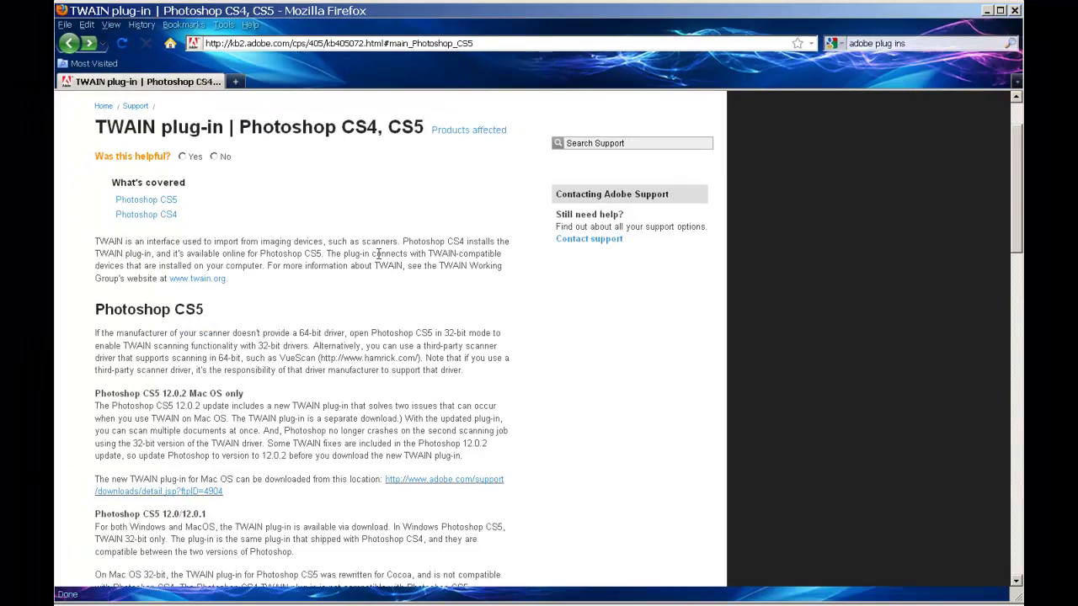
pyautogui.scroll(-3, 523, 540)
pyautogui.scroll(-3, 379, 254)
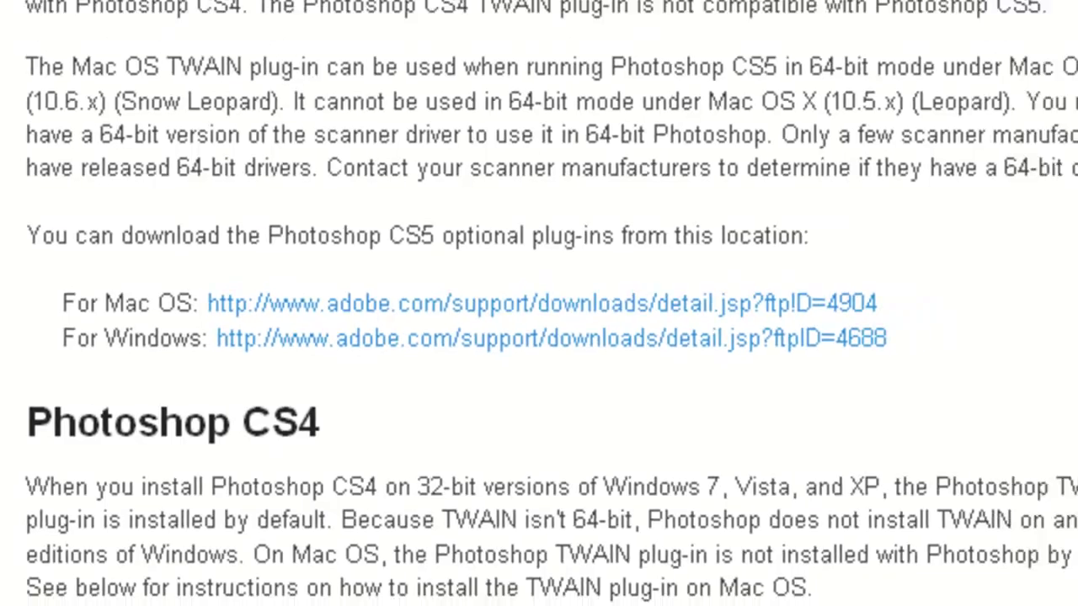
pyautogui.click(467, 597)
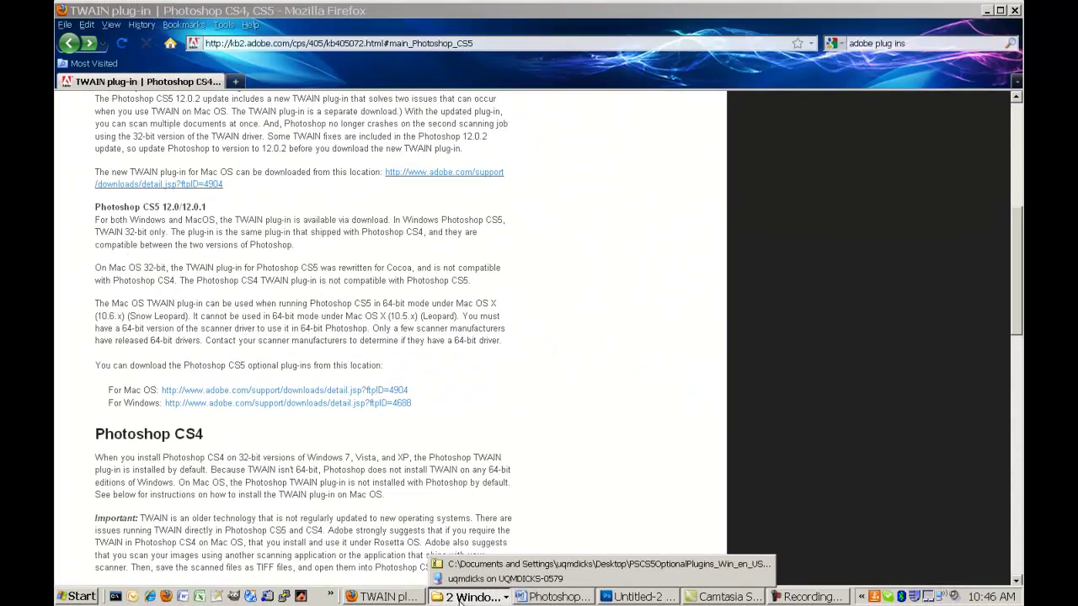
# Open the extracted PSCS5OptionalPlugins folder down to Optional Plug-Ins\Win32
pyautogui.click(461, 564)
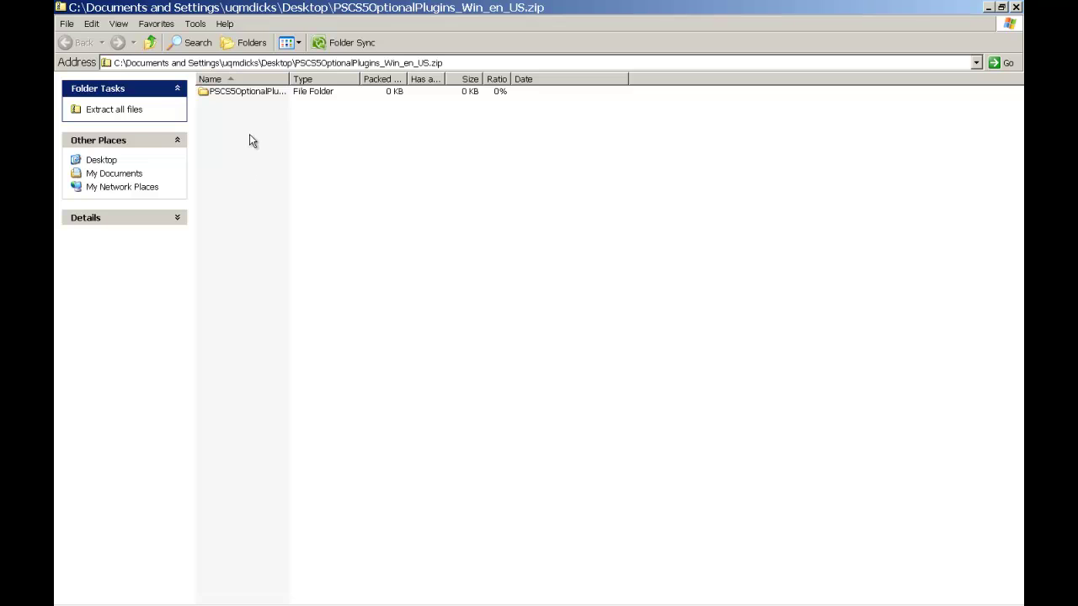
pyautogui.moveTo(258, 93); pyautogui.dragTo(304, 219)
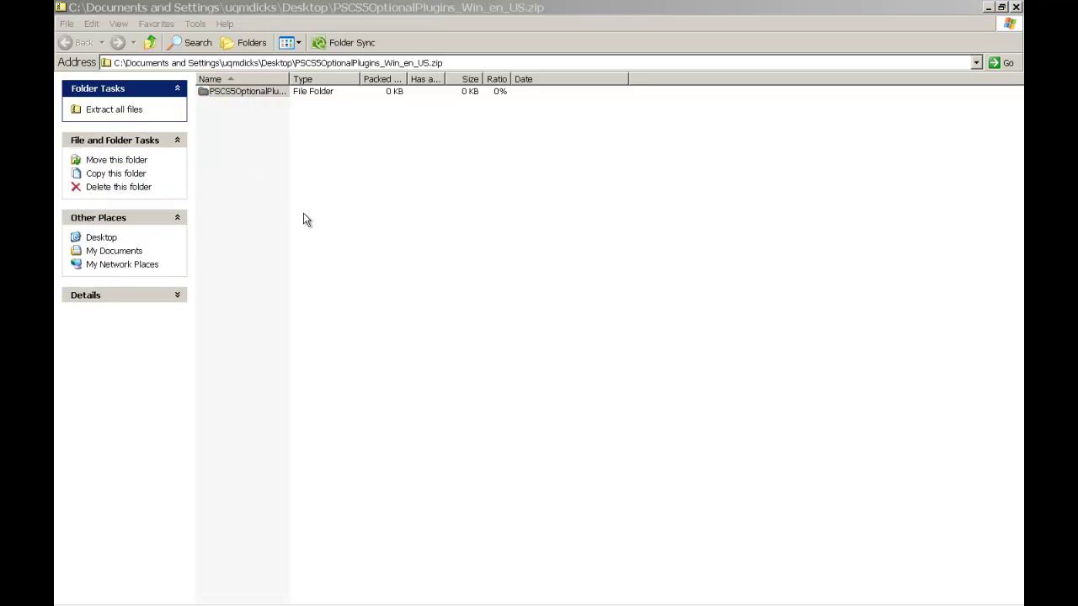
pyautogui.press('Return')
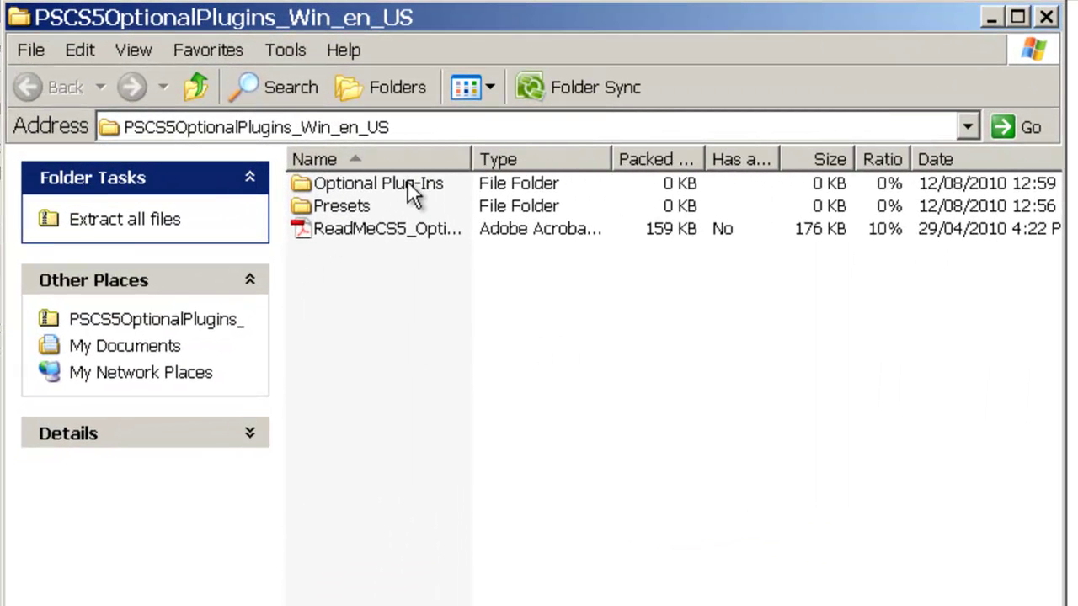
pyautogui.doubleClick(402, 185)
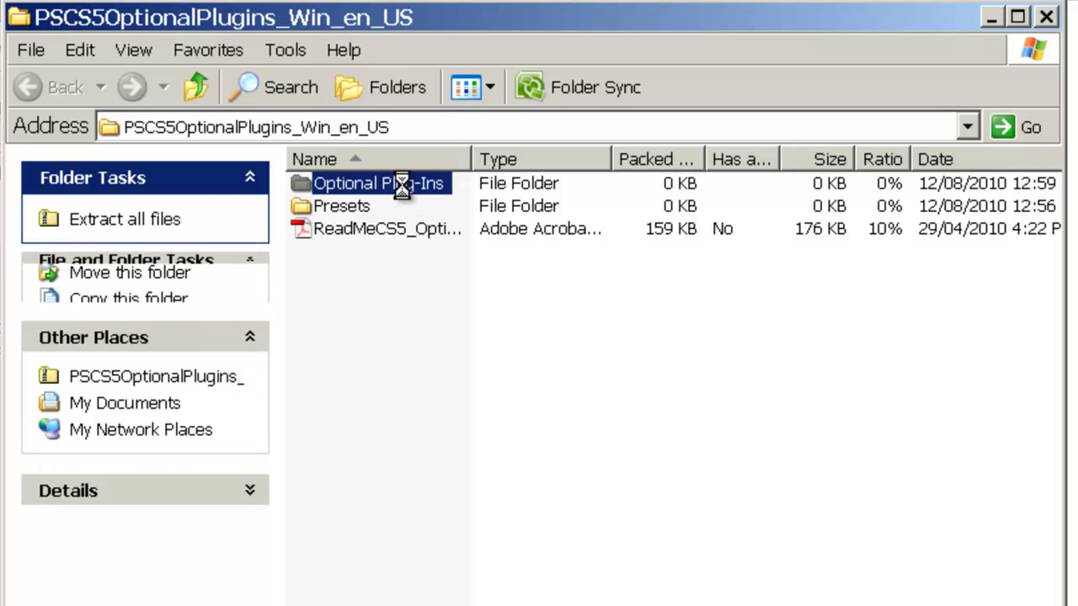
pyautogui.doubleClick(352, 207)
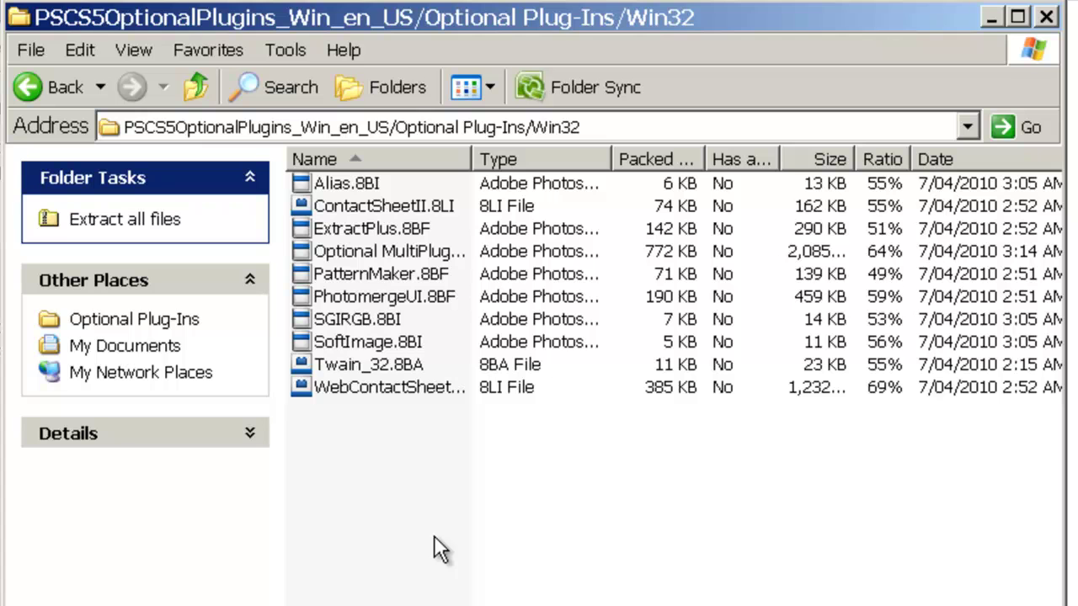
# Copy Twain_32.8BA and close the Win32 folder window
pyautogui.click(363, 364)
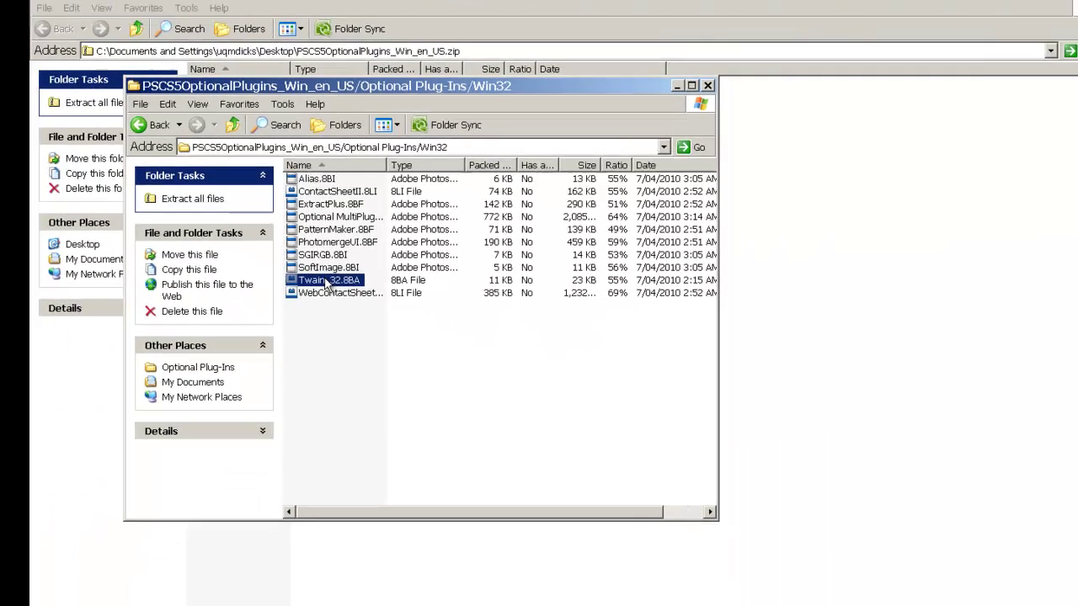
pyautogui.rightClick(369, 367)
pyautogui.click(347, 311)
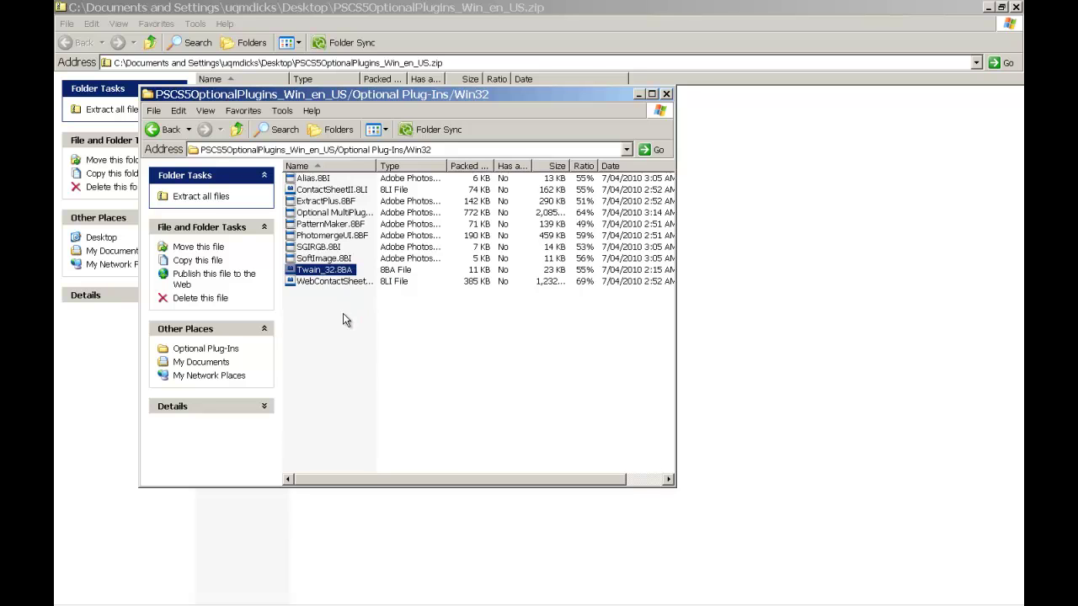
pyautogui.click(666, 93)
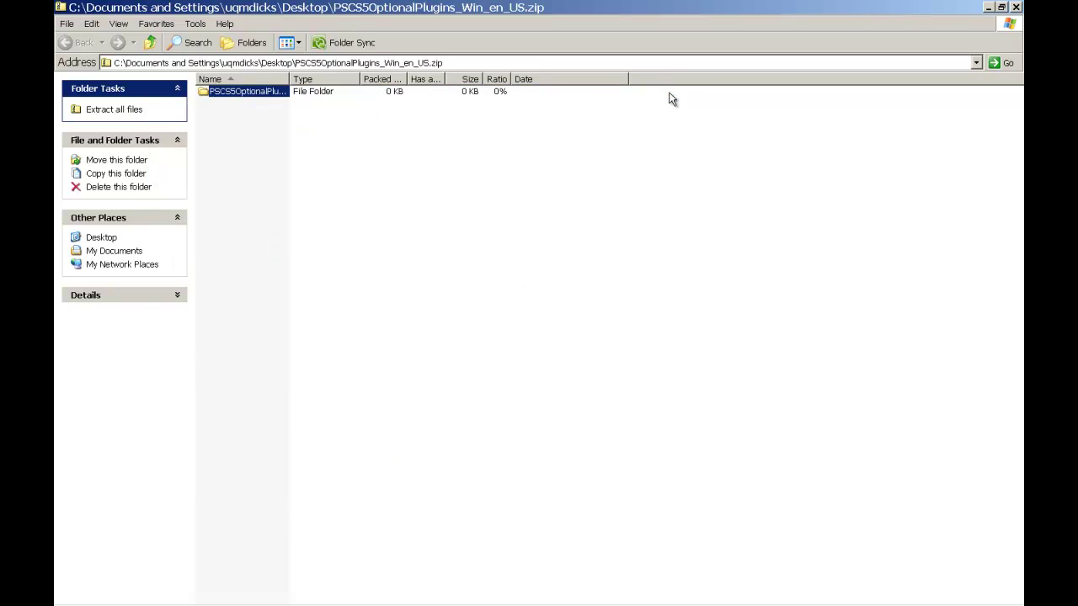
pyautogui.moveTo(544, 603)
pyautogui.click(461, 598)
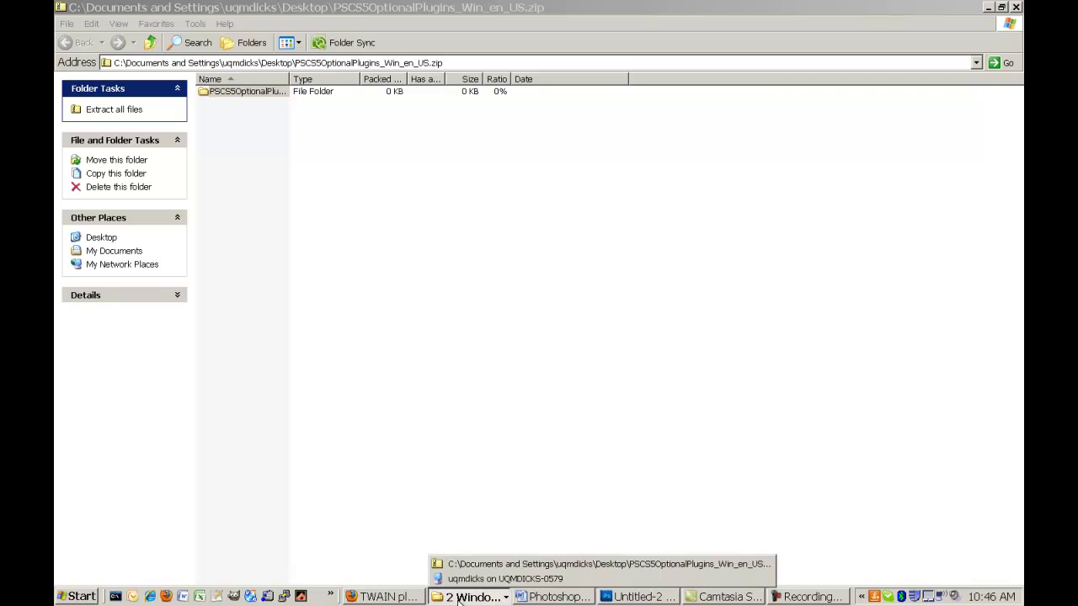
# Browse from My Computer to C:\Program Files\Adobe\Adobe Photoshop CS5
pyautogui.click(469, 585)
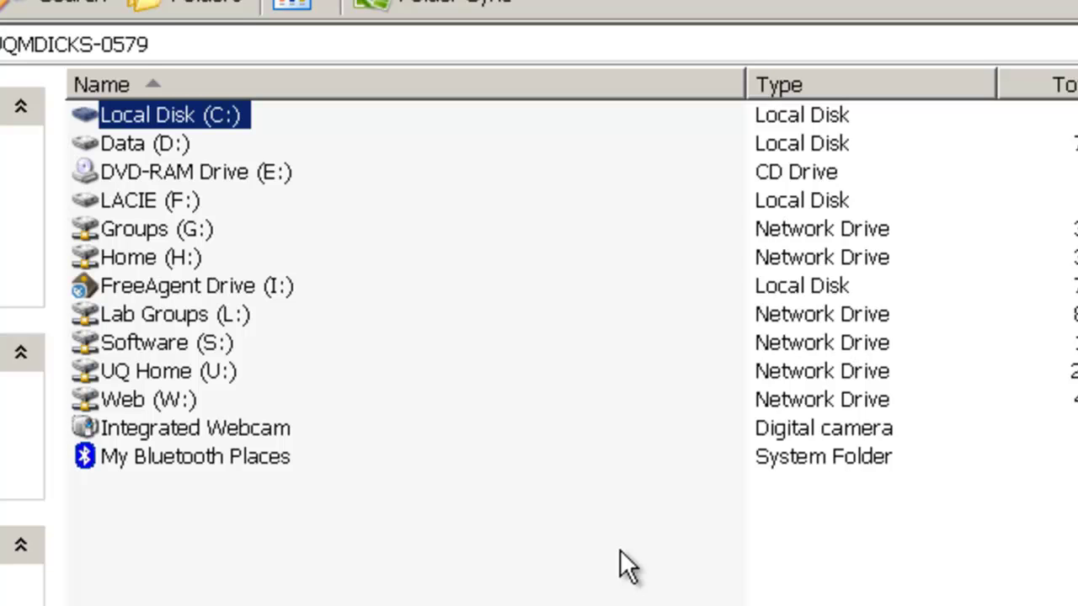
pyautogui.doubleClick(196, 110)
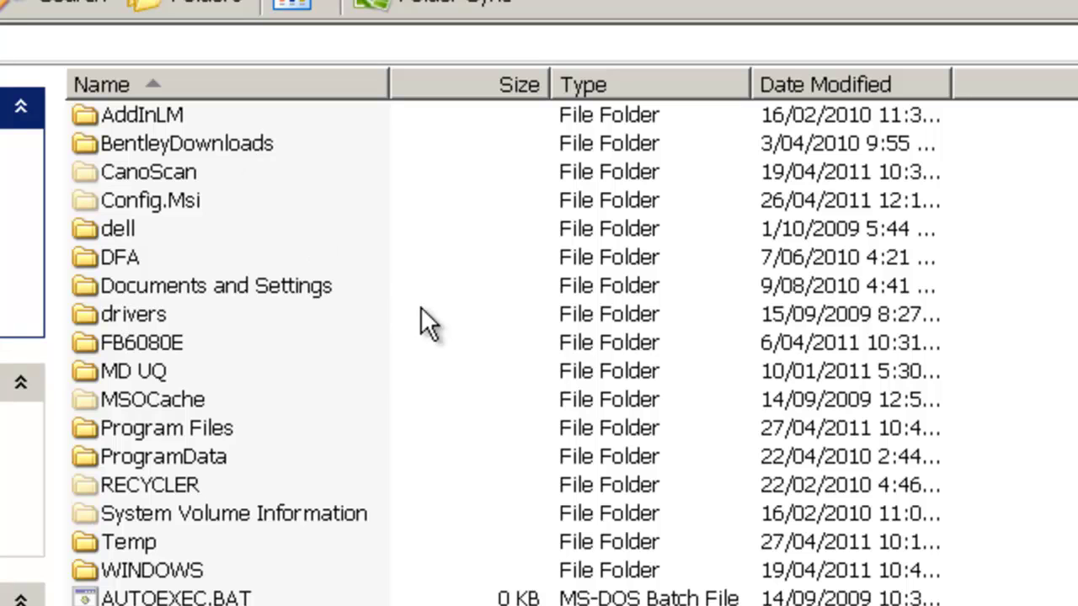
pyautogui.doubleClick(209, 428)
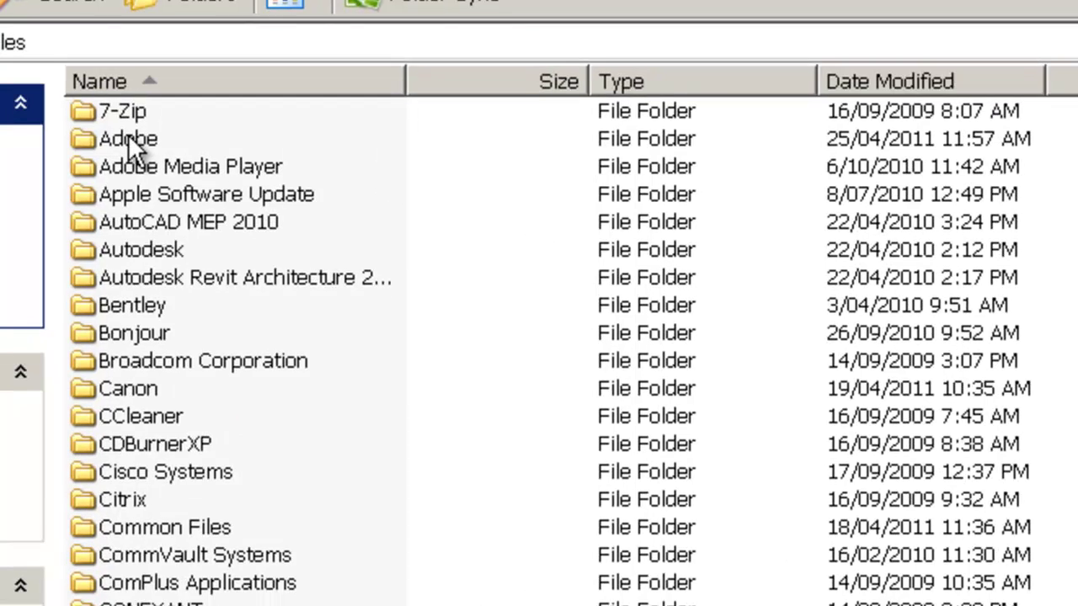
pyautogui.doubleClick(128, 139)
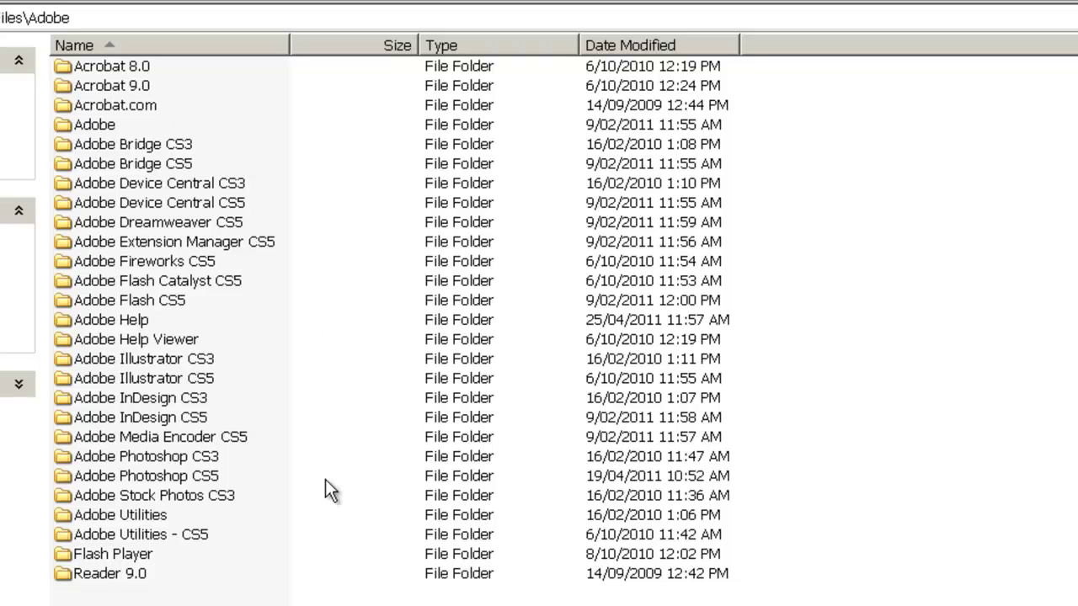
pyautogui.doubleClick(209, 476)
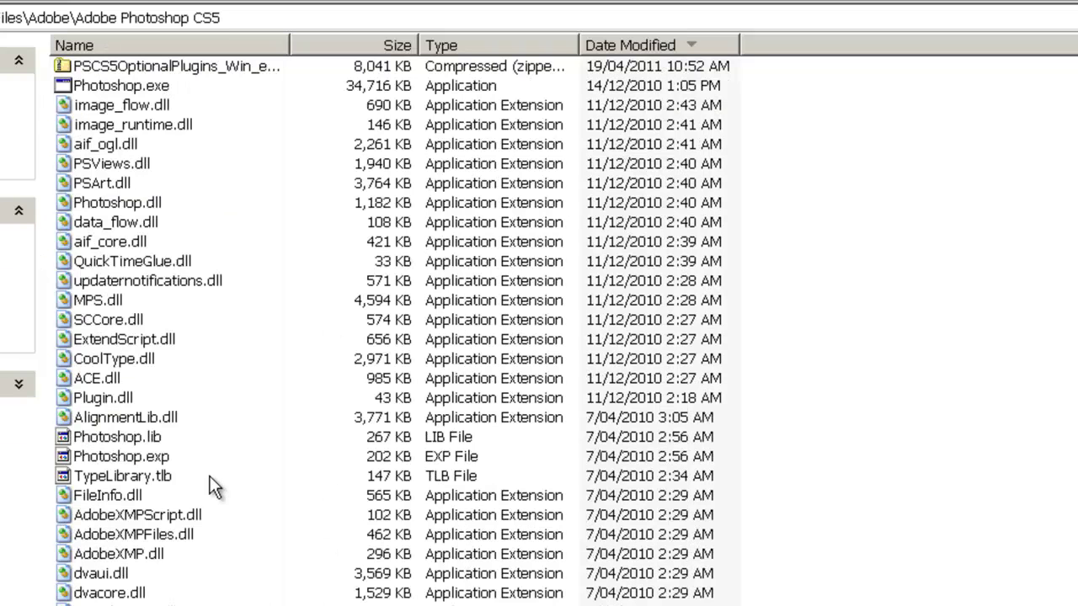
# Open the Photoshop CS5 Plug-ins folder, now holding Twain_32.8BA (23 KB)
pyautogui.scroll(-3, 293, 395)
pyautogui.scroll(-15, 293, 395)
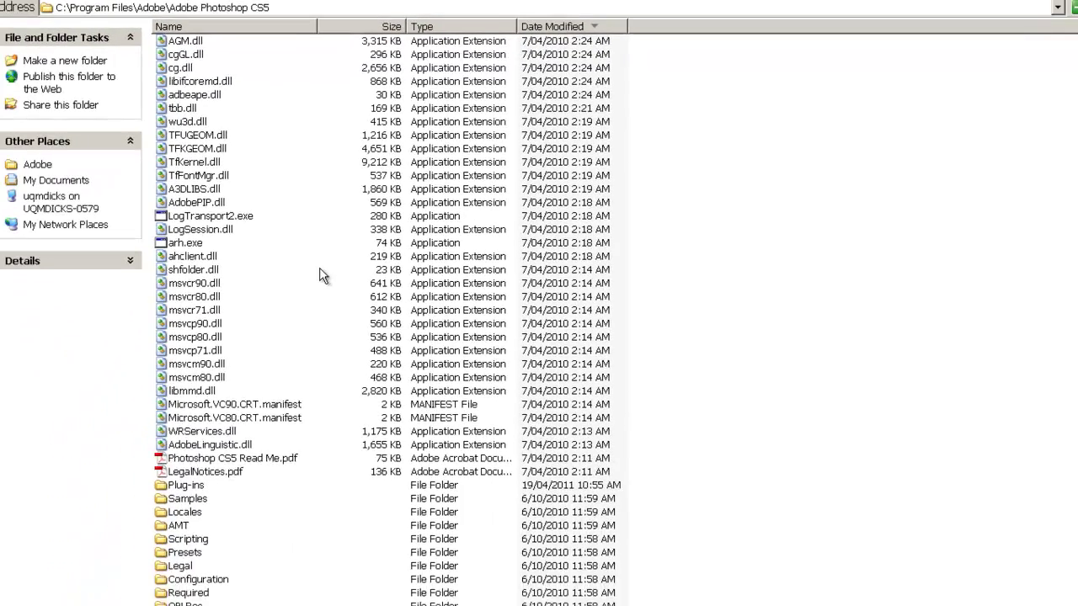
pyautogui.click(185, 488)
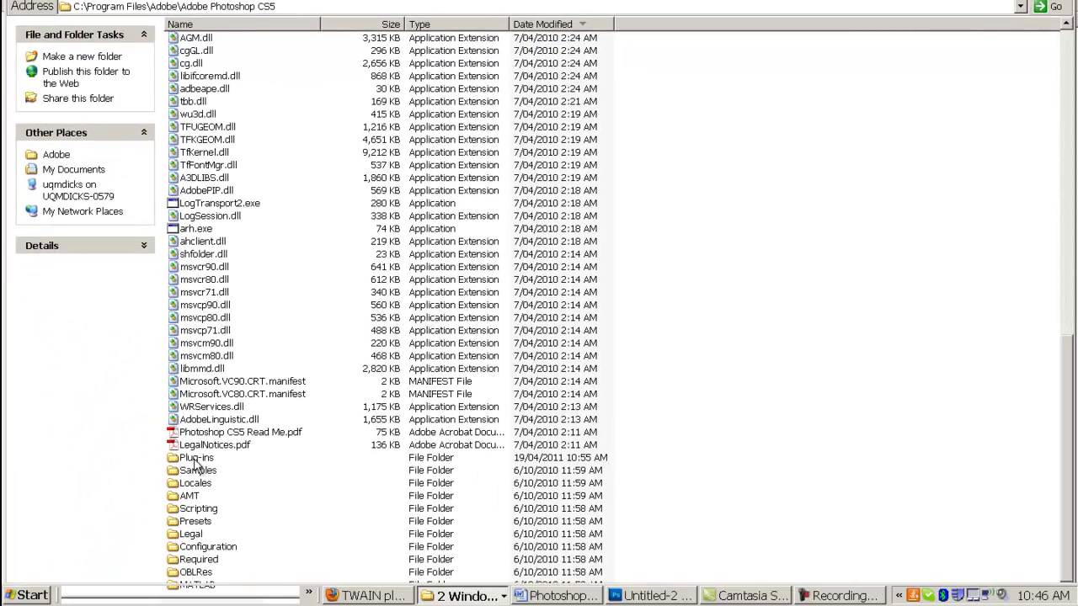
pyautogui.doubleClick(195, 459)
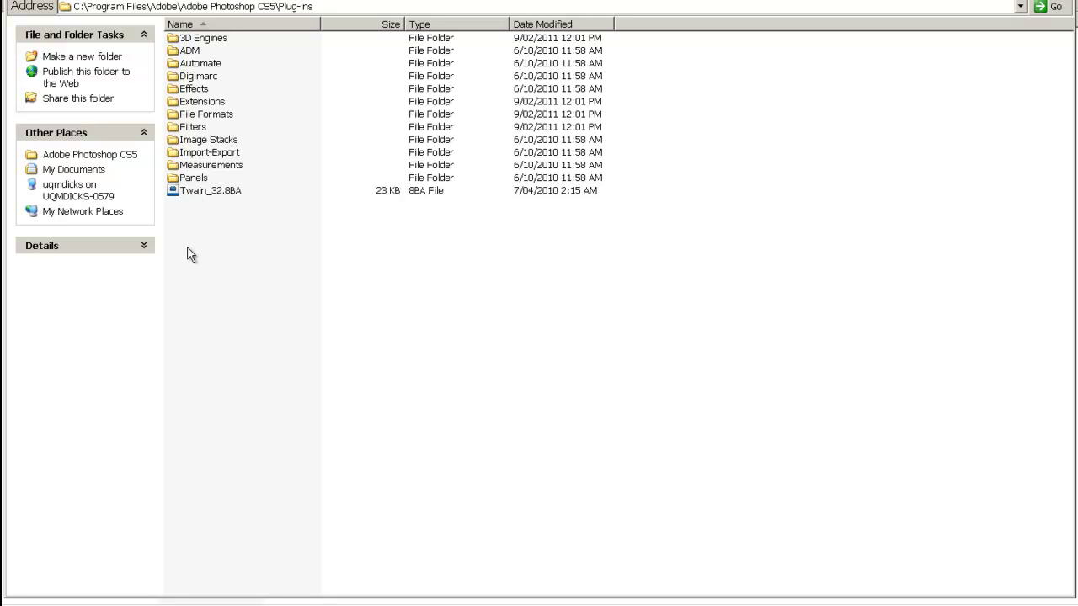
pyautogui.moveTo(194, 605)
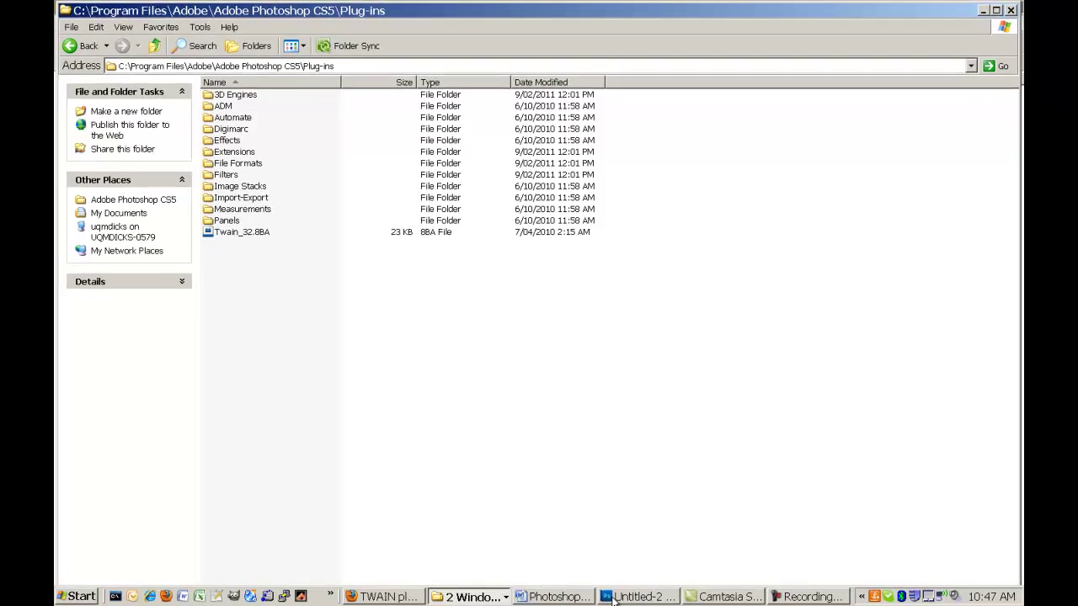
pyautogui.click(651, 596)
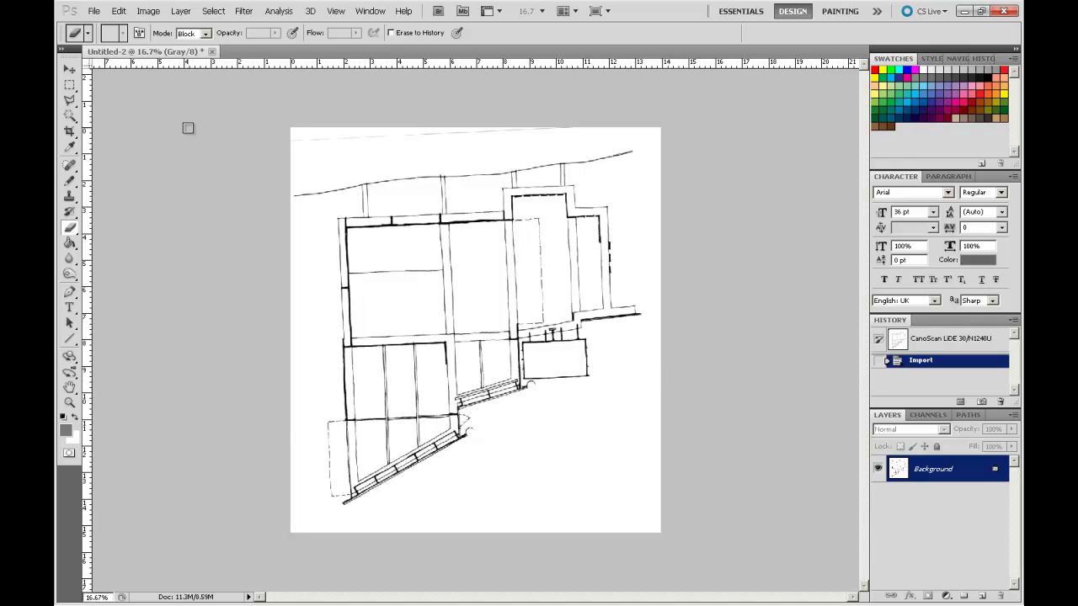
pyautogui.click(94, 11)
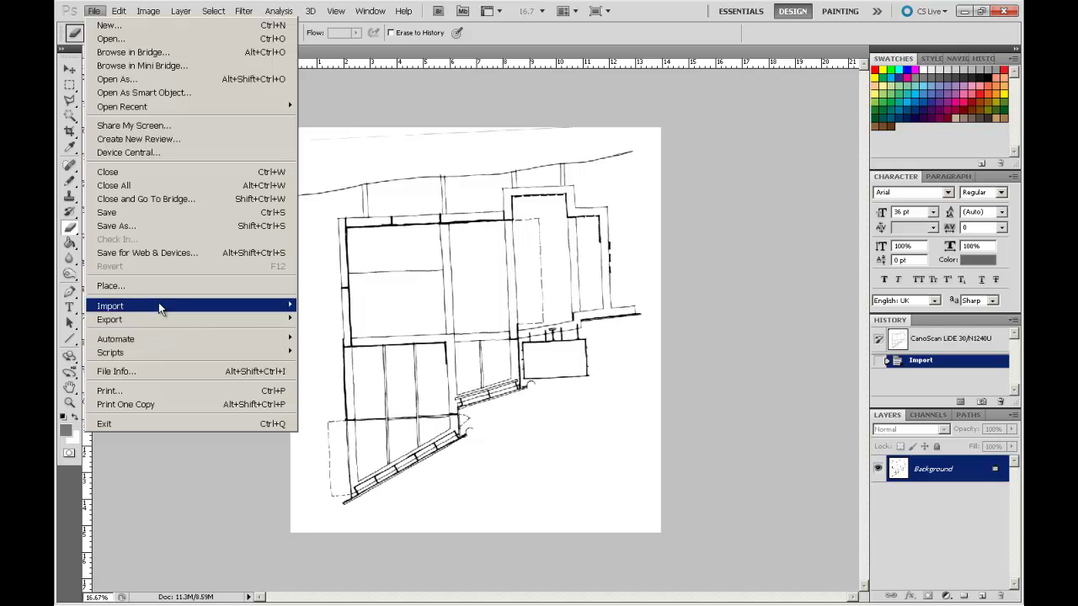
pyautogui.moveTo(166, 324)
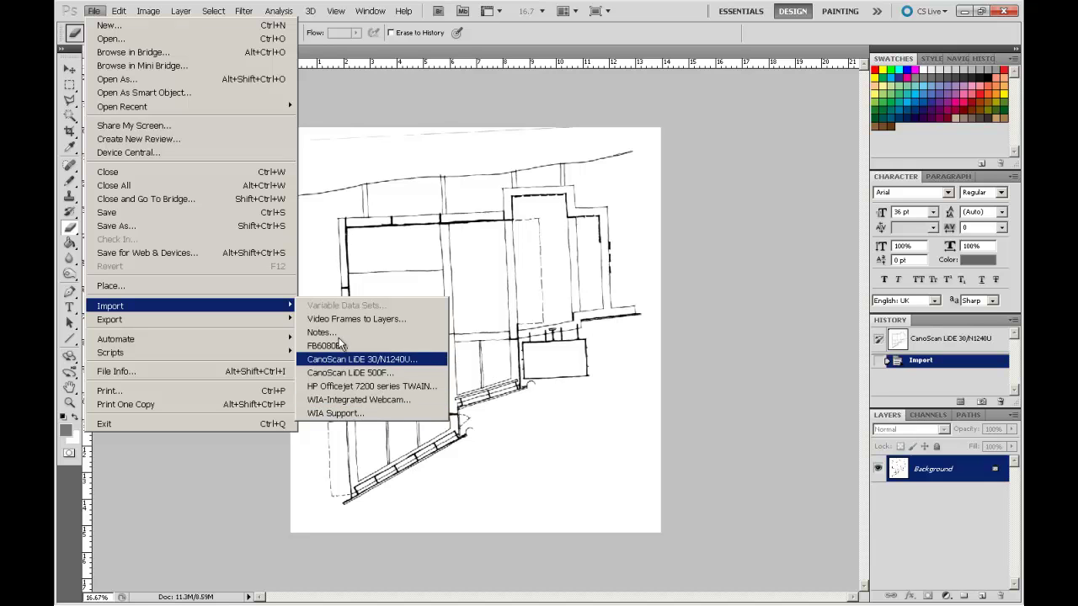
pyautogui.click(404, 83)
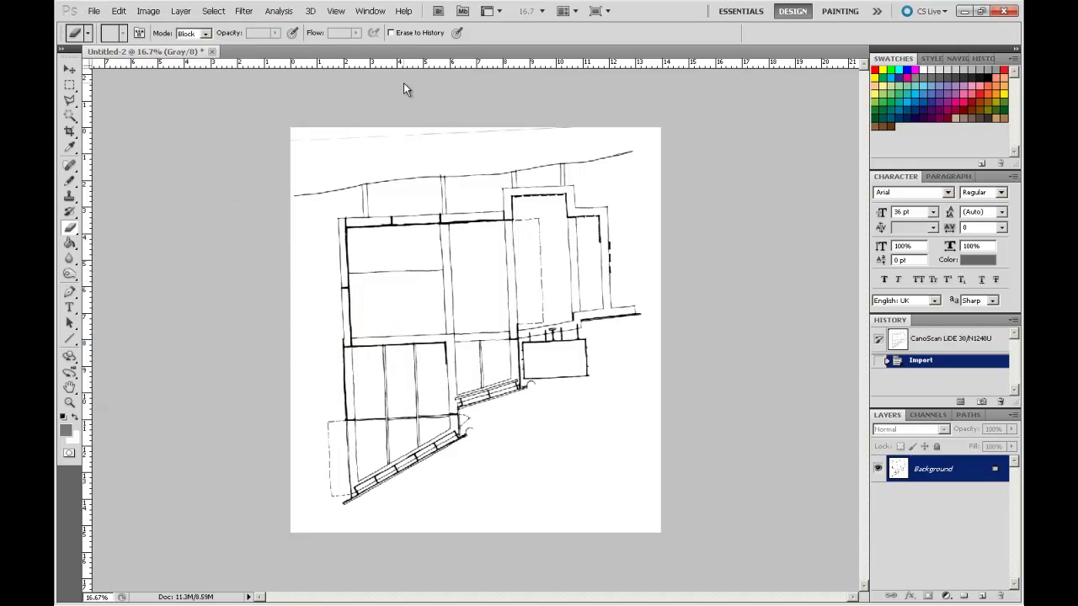